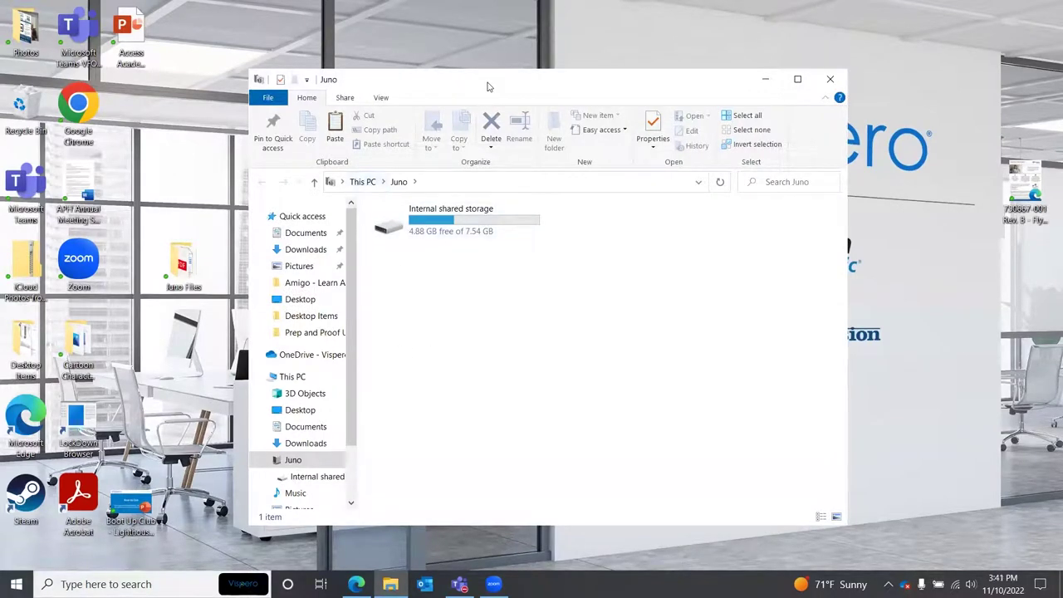
# Step: Browse the Juno's internal shared storage to DCIM > Juno, look inside its JunoDocs folder and return to the Juno folder
pyautogui.moveTo(493, 87); pyautogui.dragTo(520, 90)
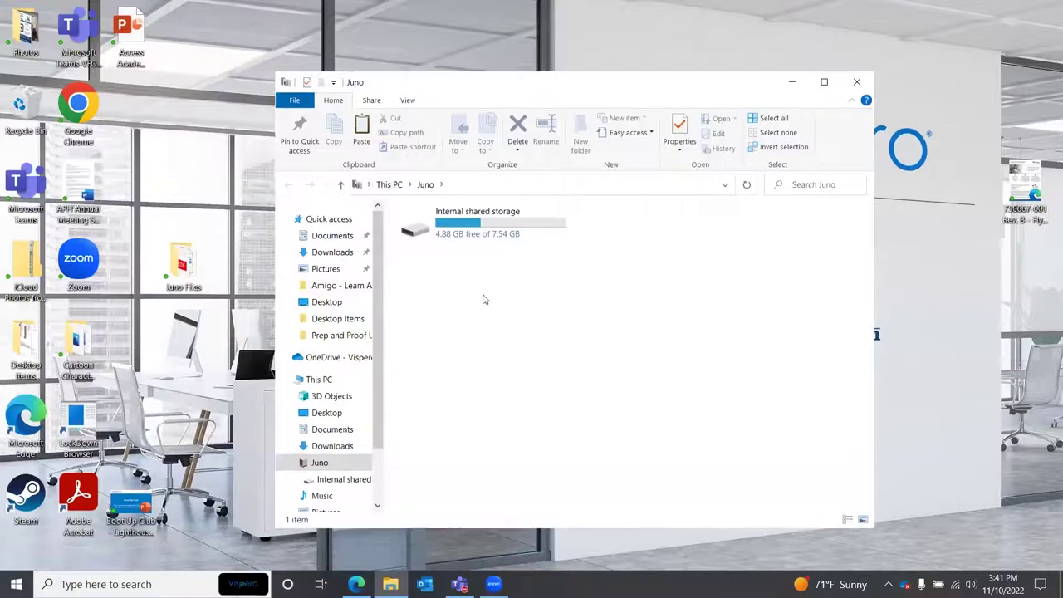
pyautogui.doubleClick(455, 229)
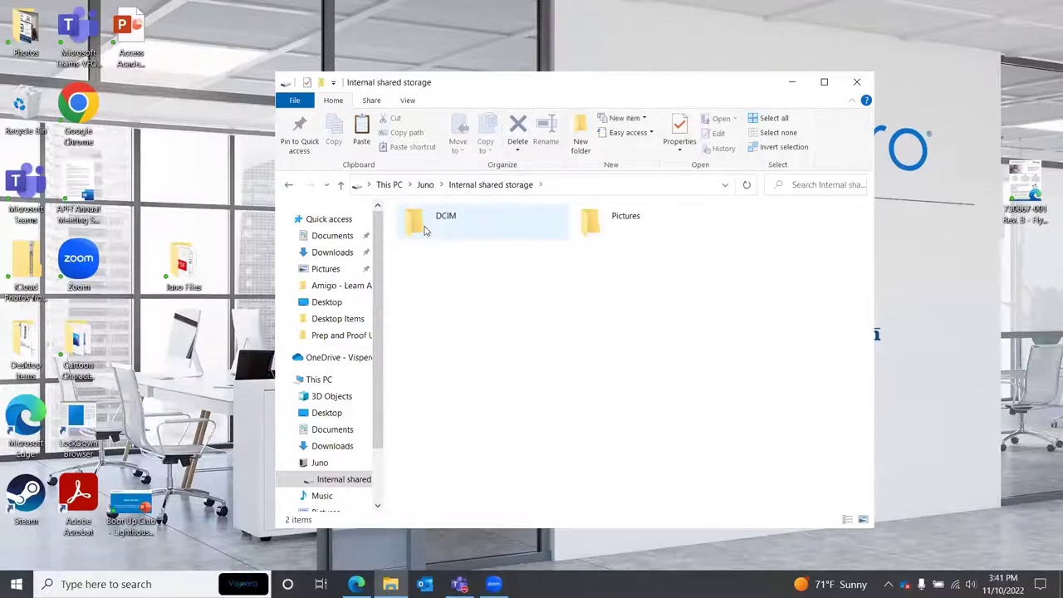
pyautogui.doubleClick(425, 231)
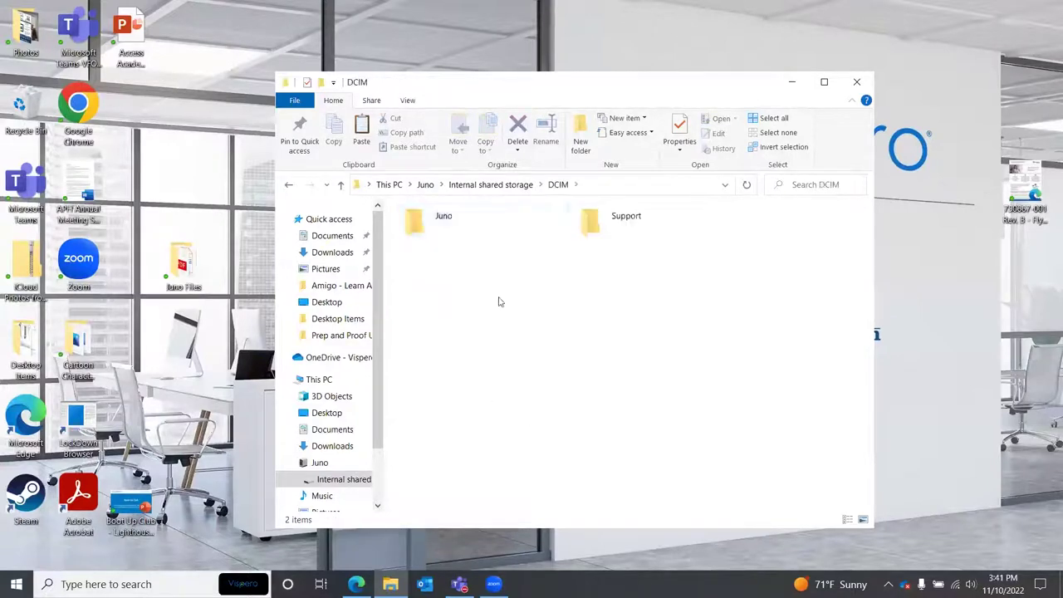
pyautogui.doubleClick(428, 234)
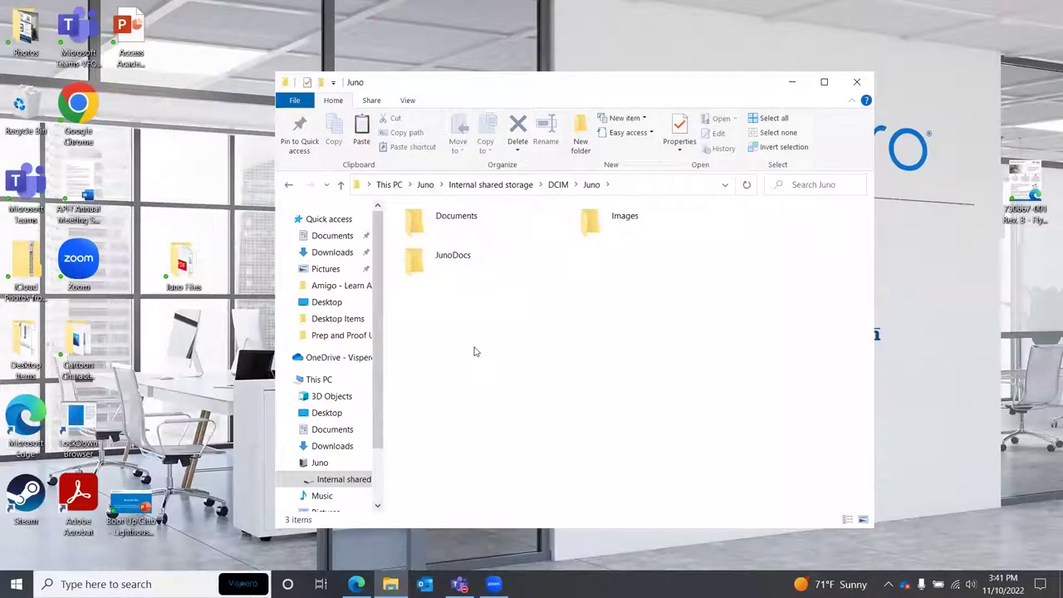
pyautogui.doubleClick(434, 273)
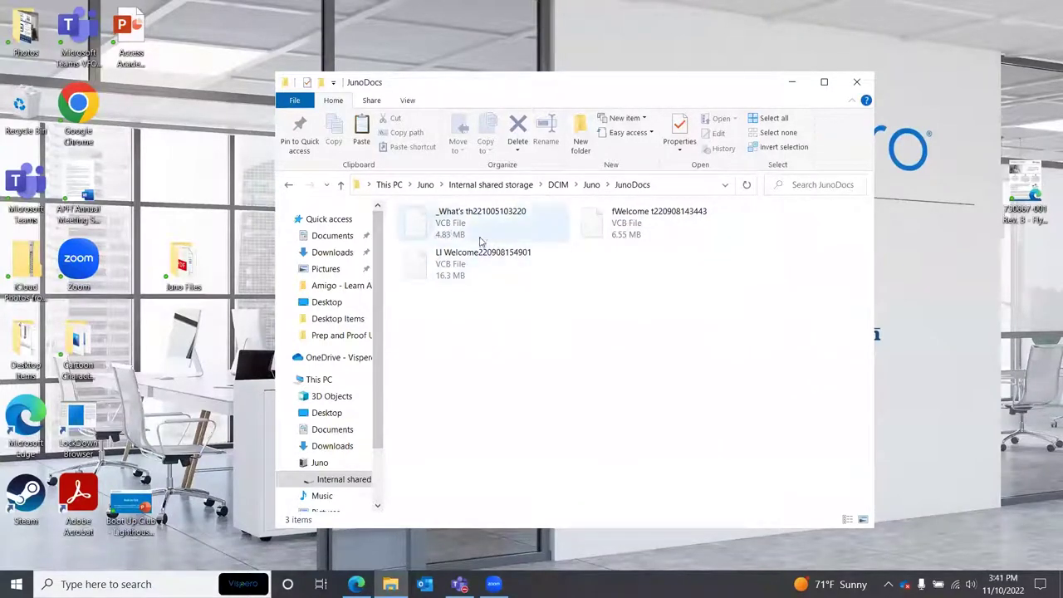
pyautogui.click(341, 186)
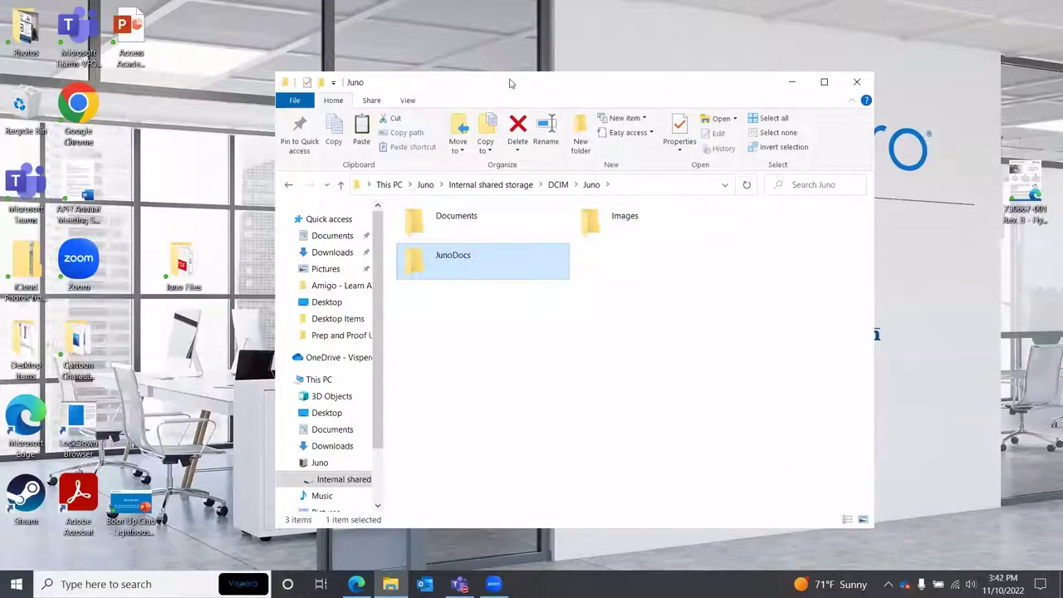
# Step: Open the Juno Files folder from the desktop and arrange its window side by side with the device's Juno folder
pyautogui.moveTo(513, 89); pyautogui.dragTo(655, 97)
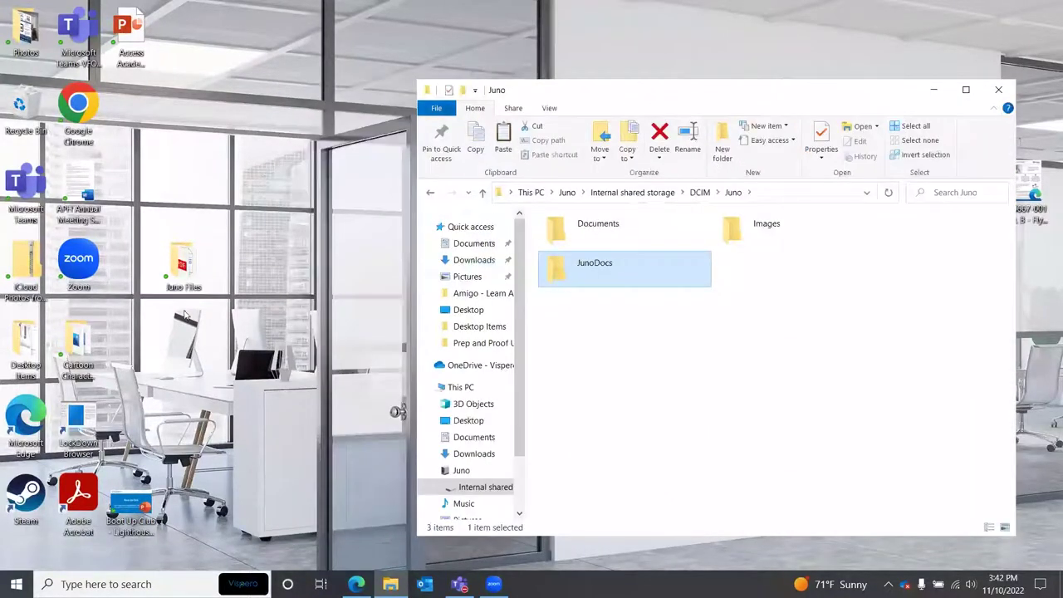
pyautogui.moveTo(185, 264); pyautogui.dragTo(159, 223)
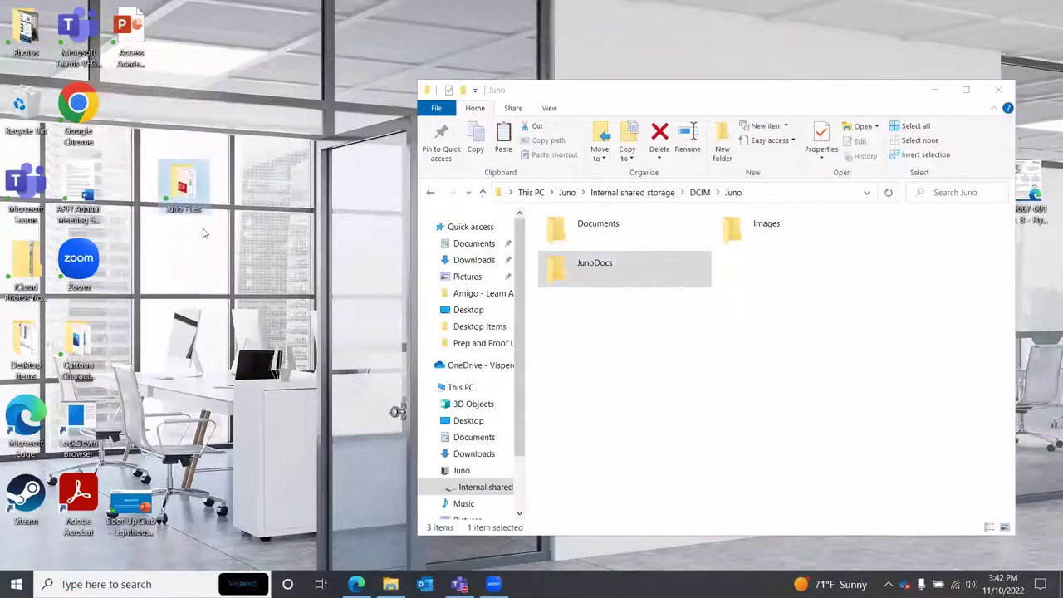
pyautogui.doubleClick(186, 190)
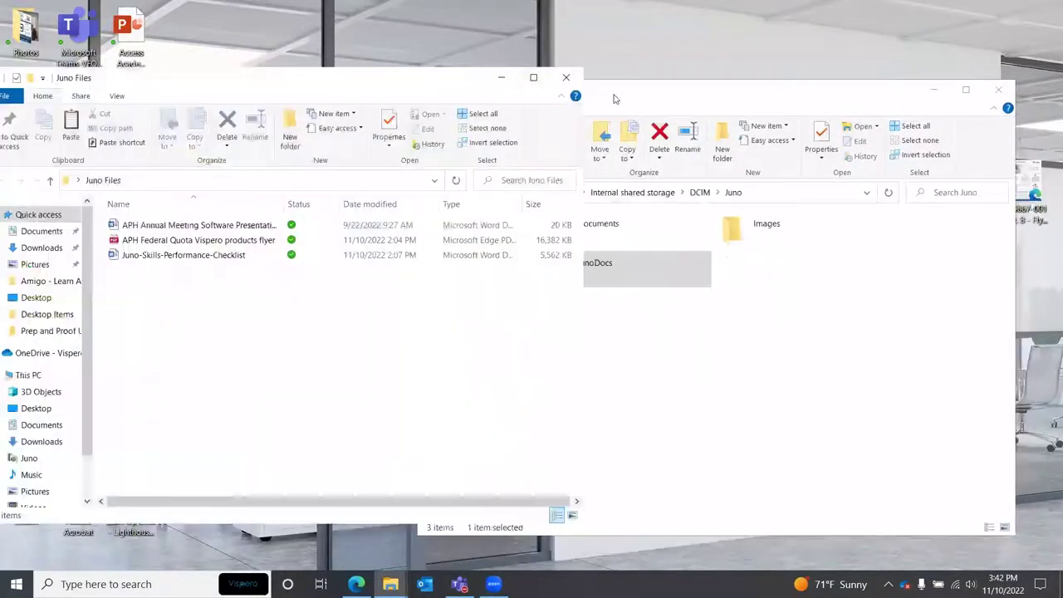
pyautogui.click(617, 99)
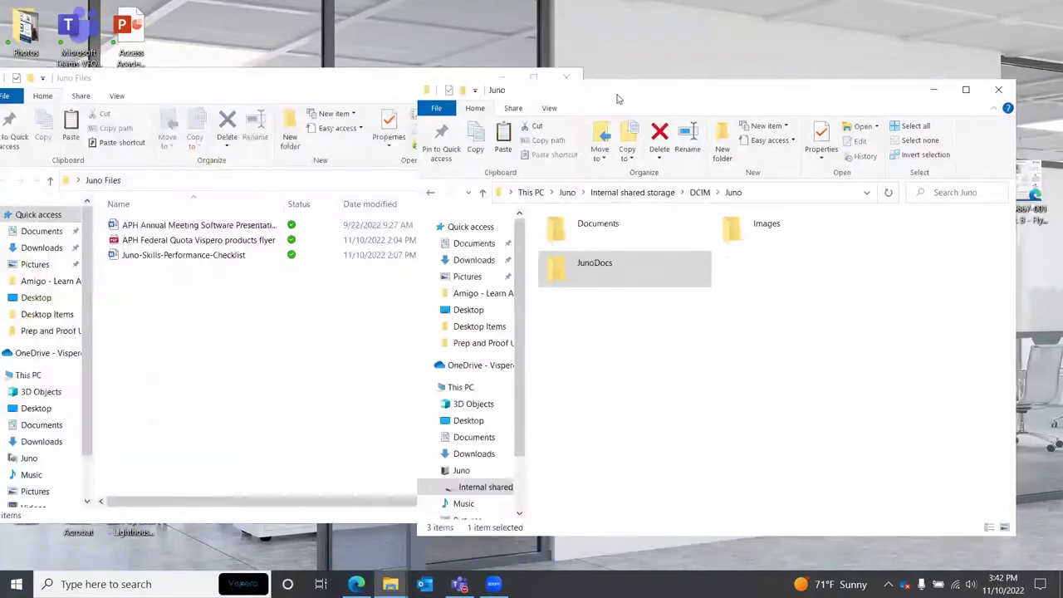
pyautogui.moveTo(617, 98); pyautogui.dragTo(720, 87)
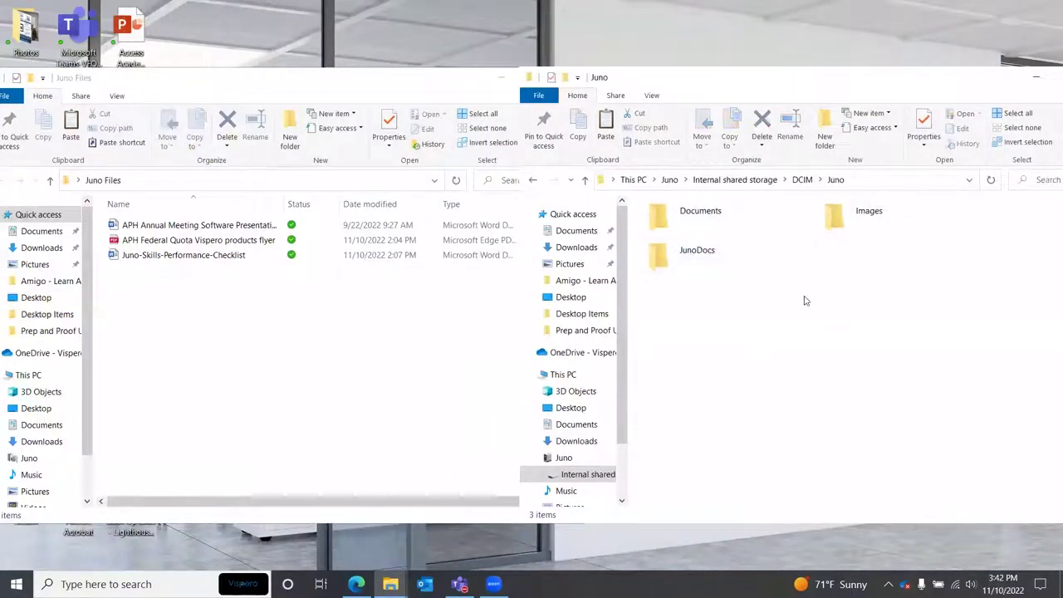
# Step: View the APH Federal Quota Vispero products flyer PDF from Juno Files, then close it and return to the folder windows
pyautogui.click(269, 280)
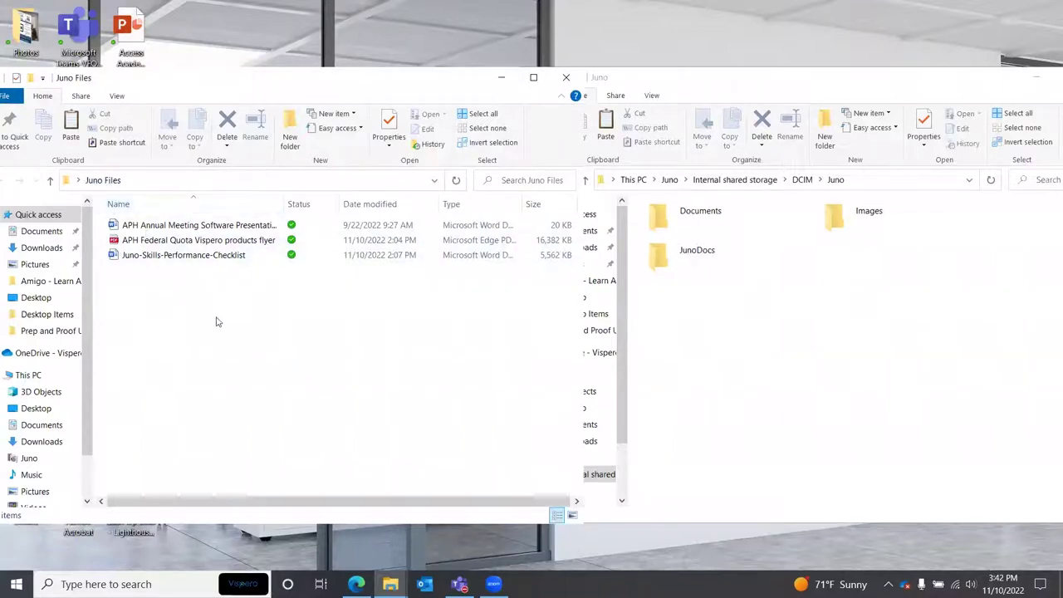
pyautogui.click(133, 239)
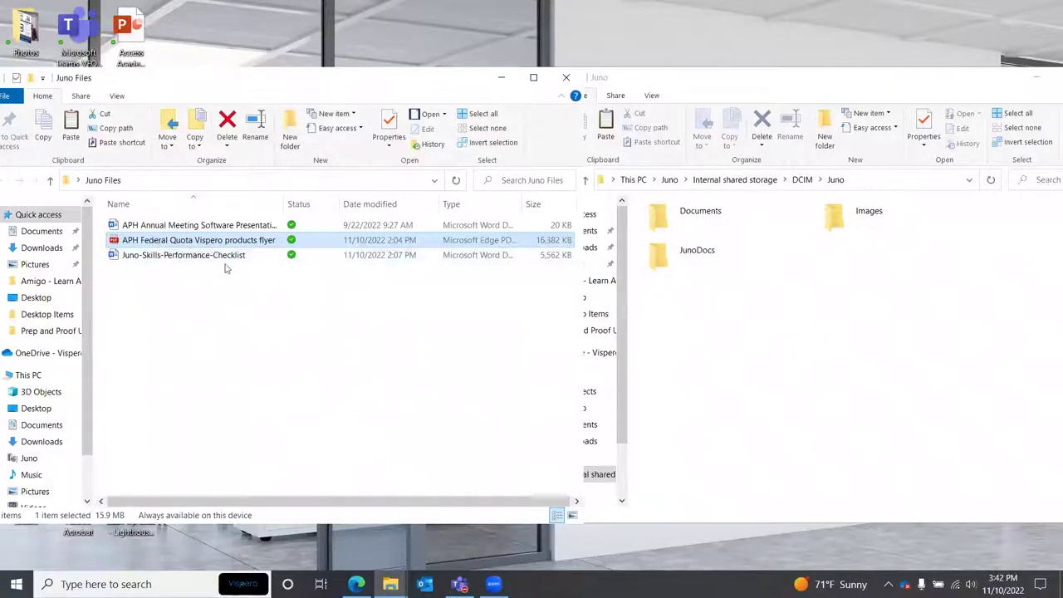
pyautogui.press('Return')
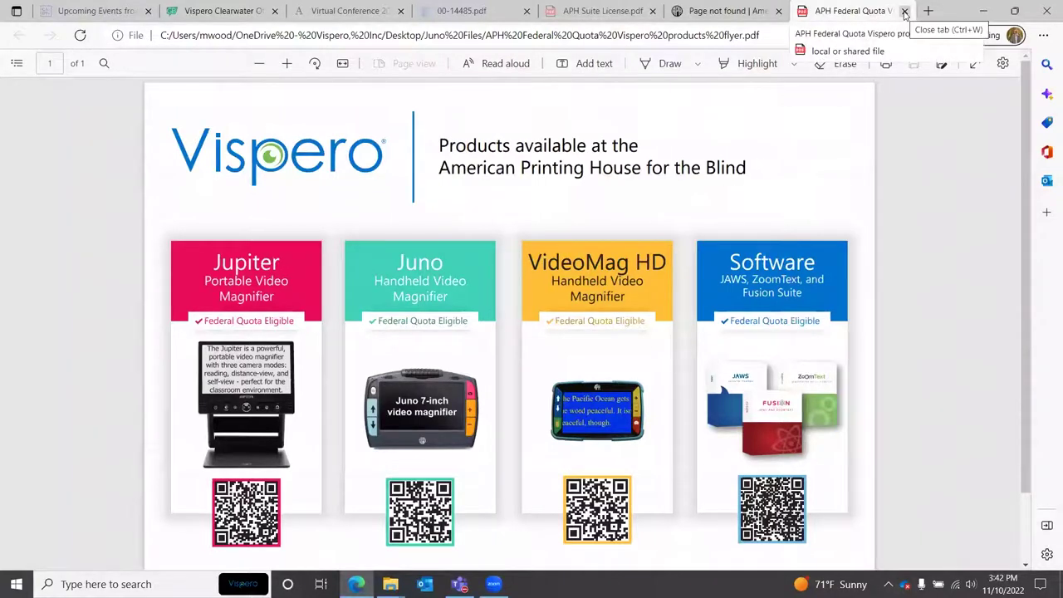
pyautogui.click(904, 11)
pyautogui.click(982, 11)
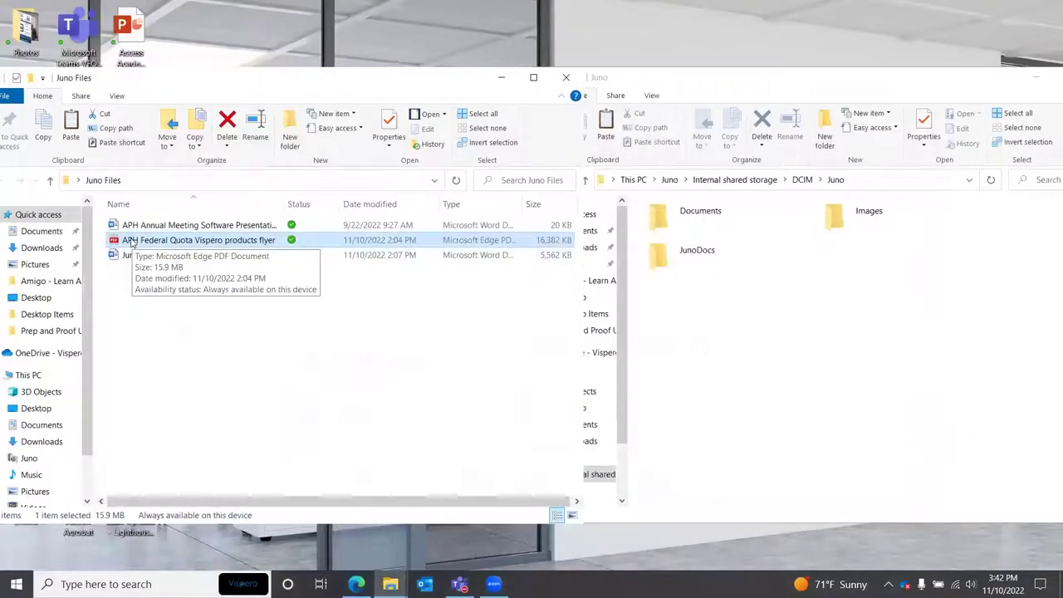
pyautogui.click(163, 400)
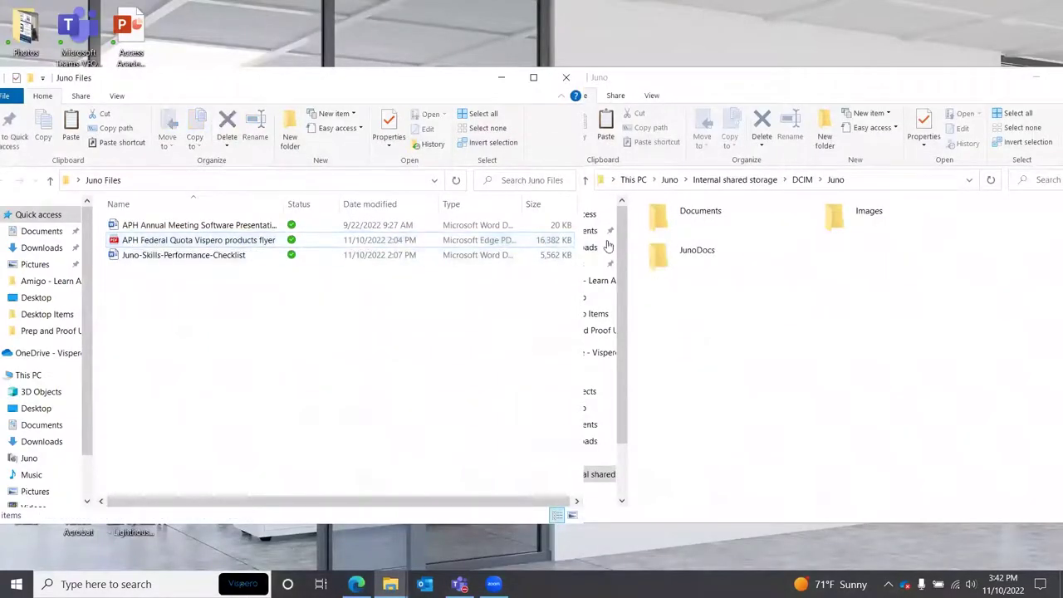
pyautogui.click(129, 241)
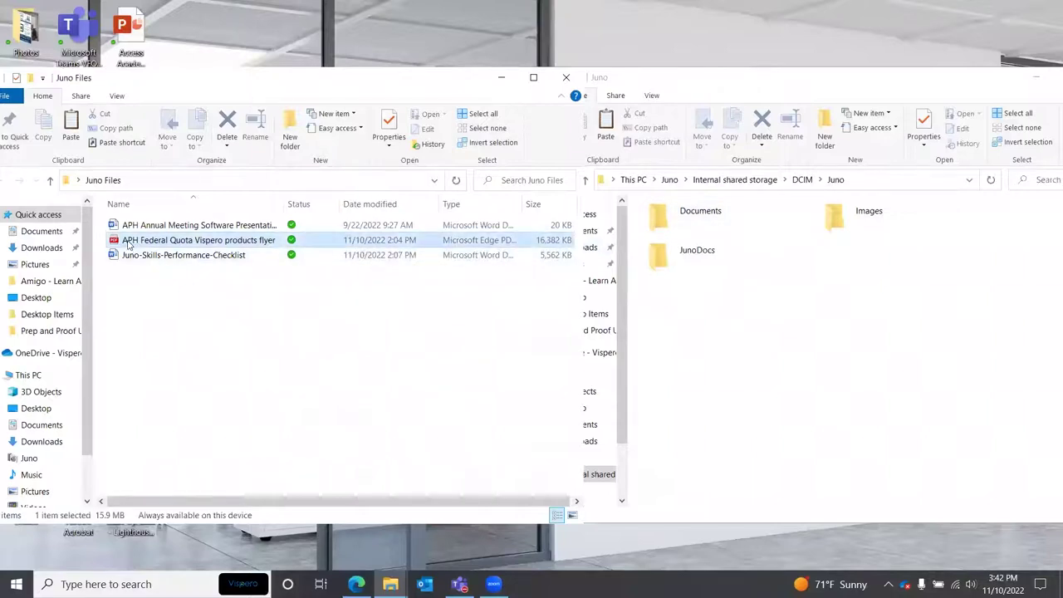
pyautogui.rightClick(128, 242)
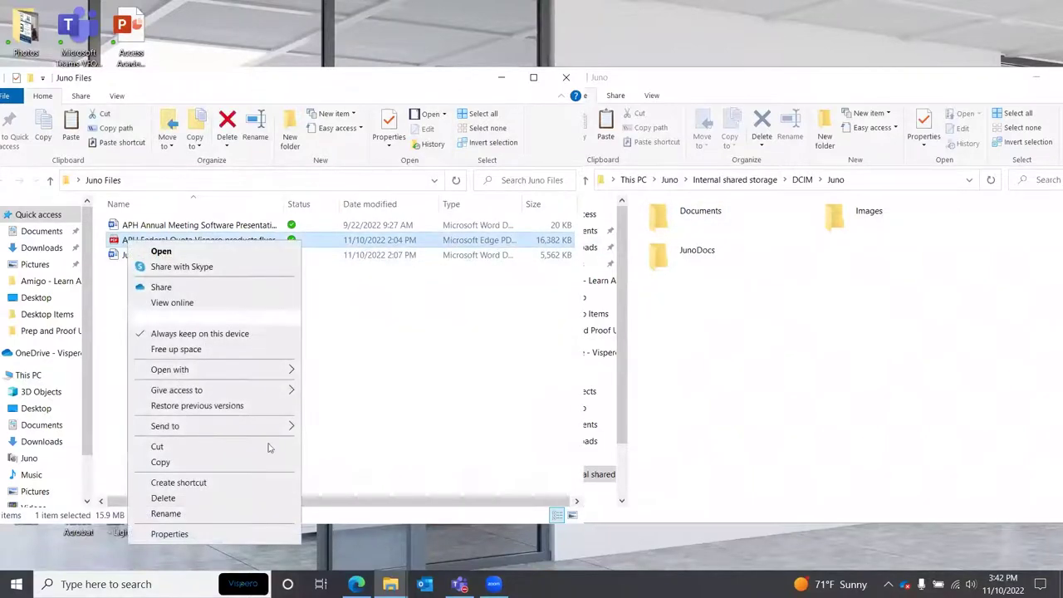
pyautogui.click(457, 394)
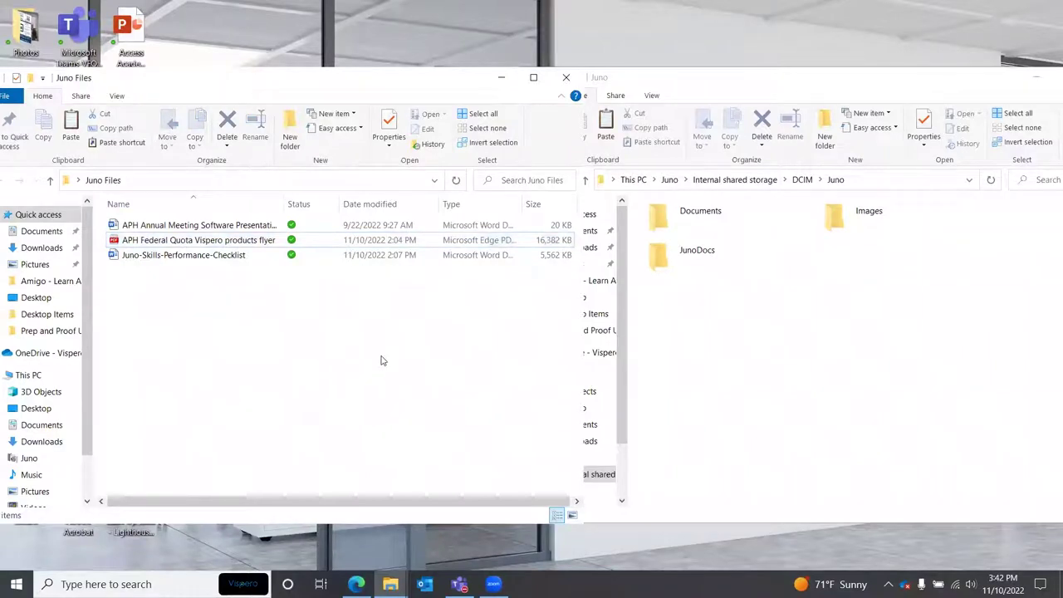
# Step: Copy the APH Federal Quota Vispero products flyer from Juno Files and paste it into the device's Documents folder
pyautogui.click(168, 241)
pyautogui.rightClick(167, 242)
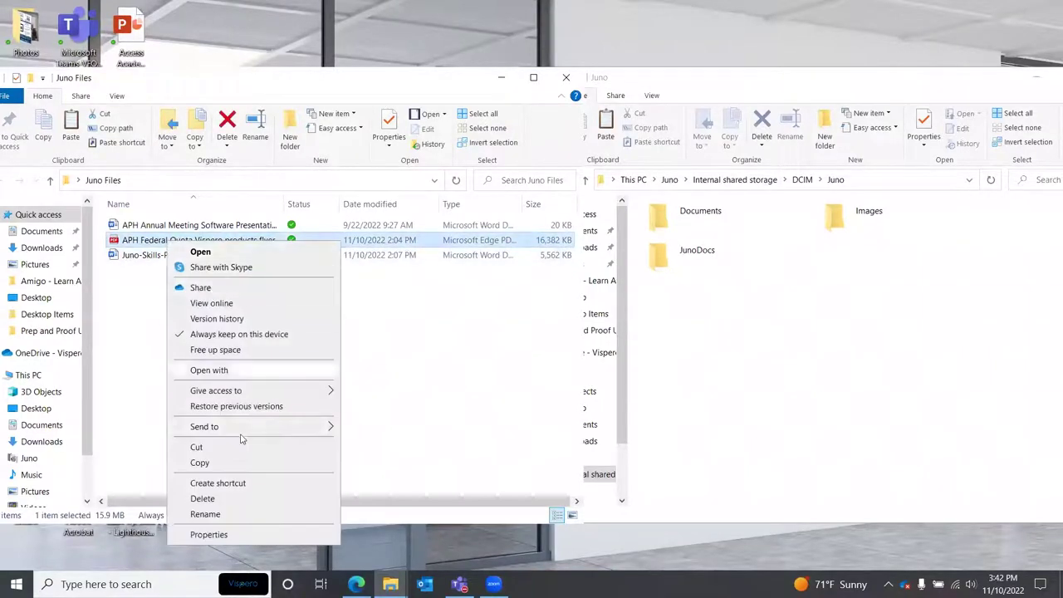
pyautogui.click(244, 462)
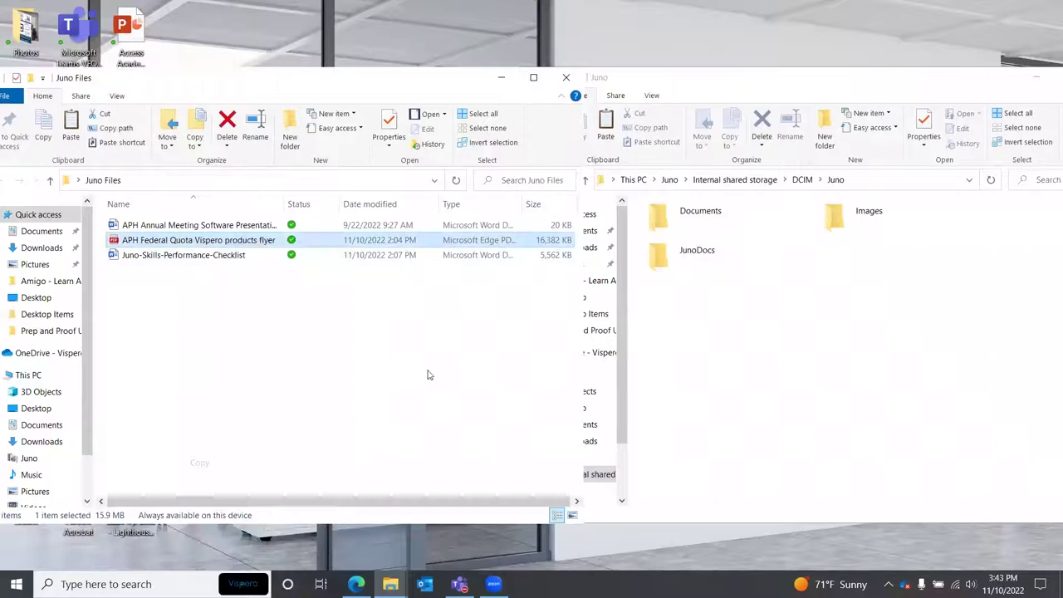
pyautogui.click(667, 218)
pyautogui.rightClick(679, 217)
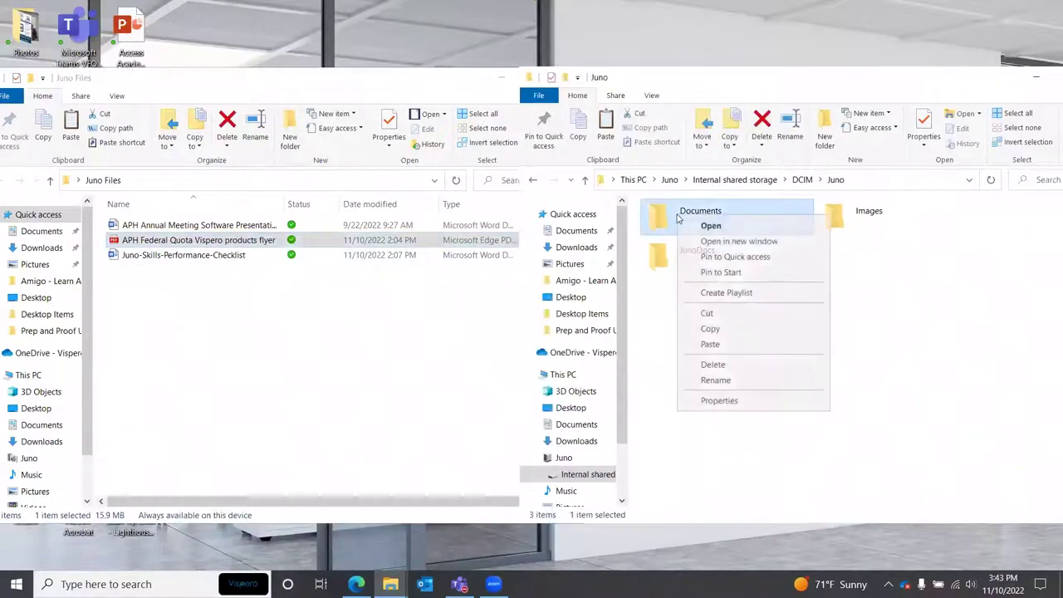
pyautogui.click(715, 346)
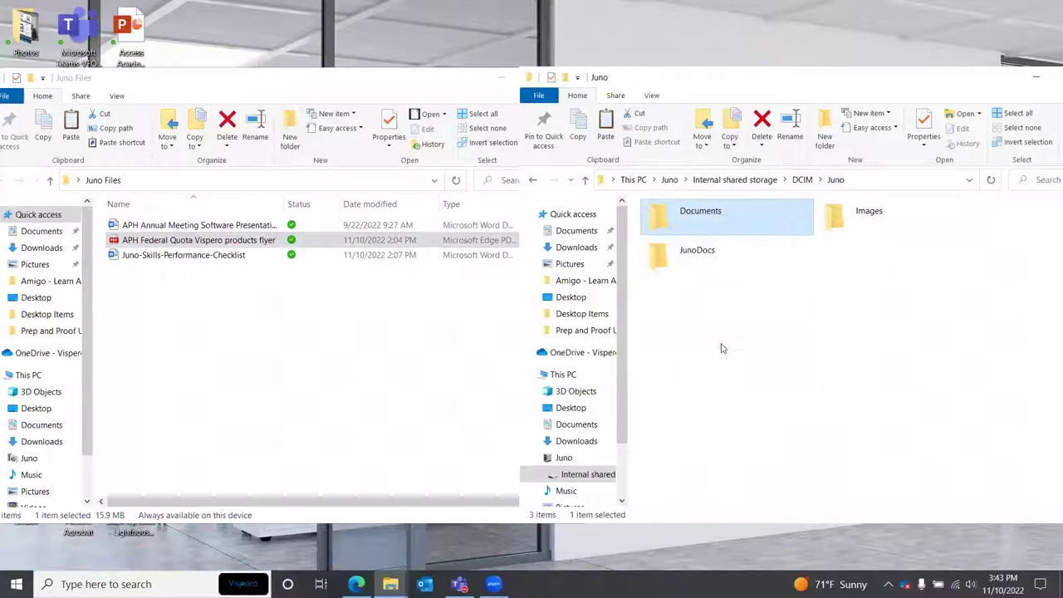
# Step: Copy the APH Annual Meeting Software Presentation 2022 document from Juno Files straight into the device's Documents folder
pyautogui.click(192, 331)
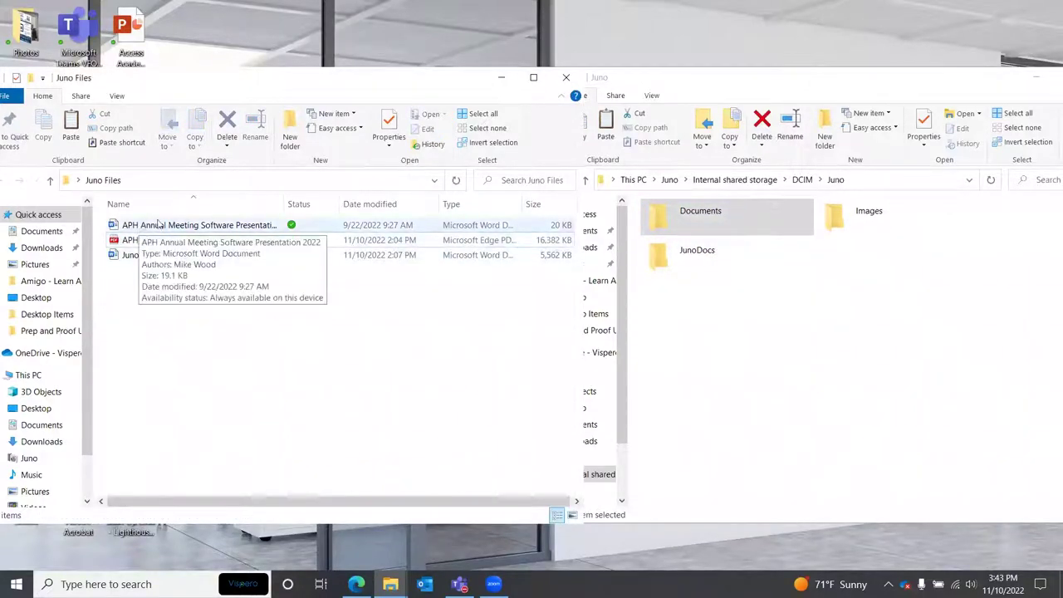
pyautogui.click(152, 226)
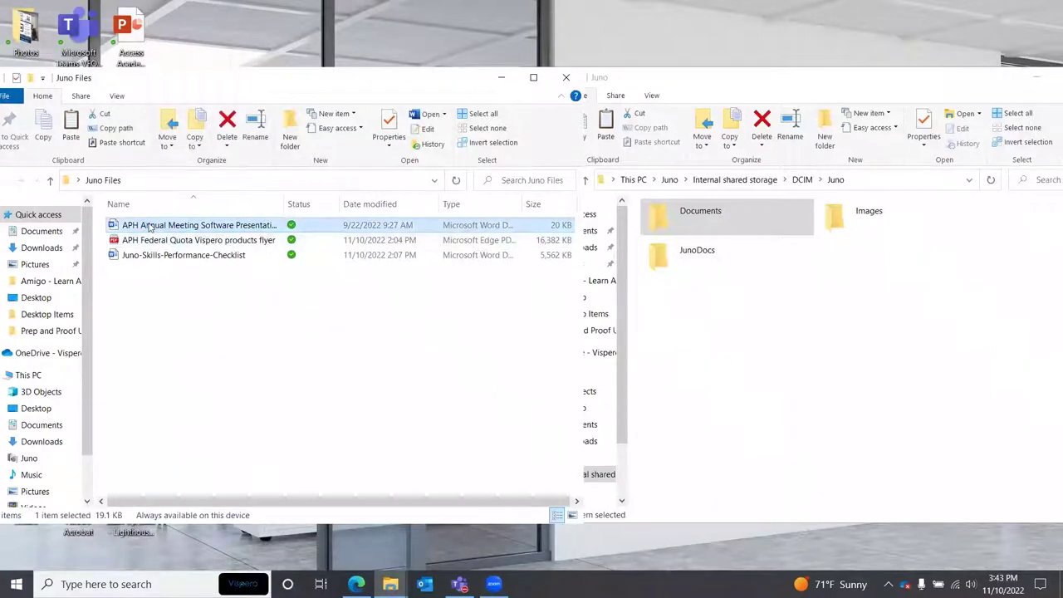
pyautogui.moveTo(152, 226); pyautogui.dragTo(700, 231)
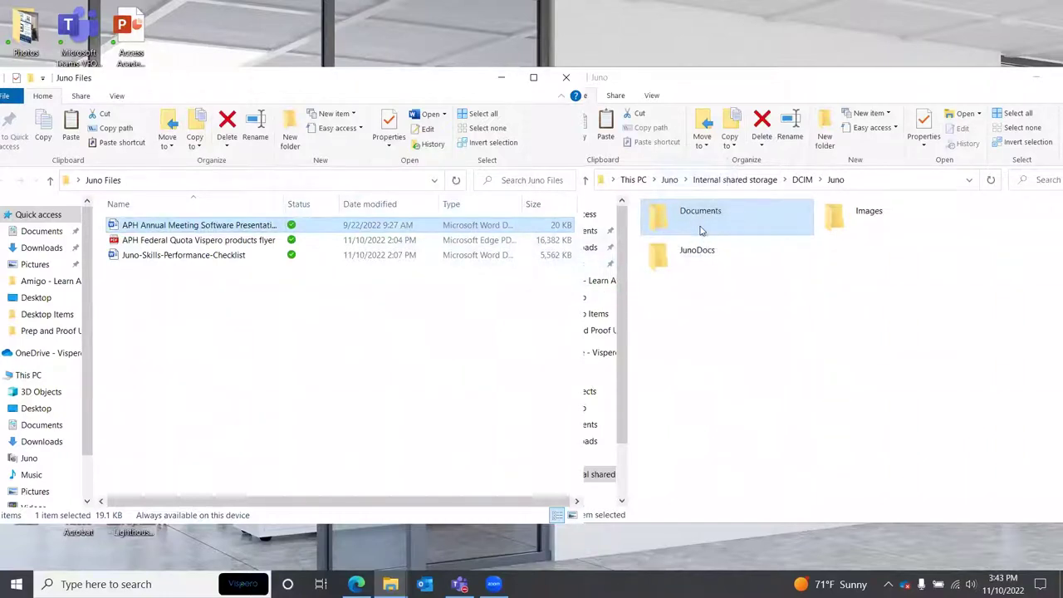
pyautogui.click(147, 380)
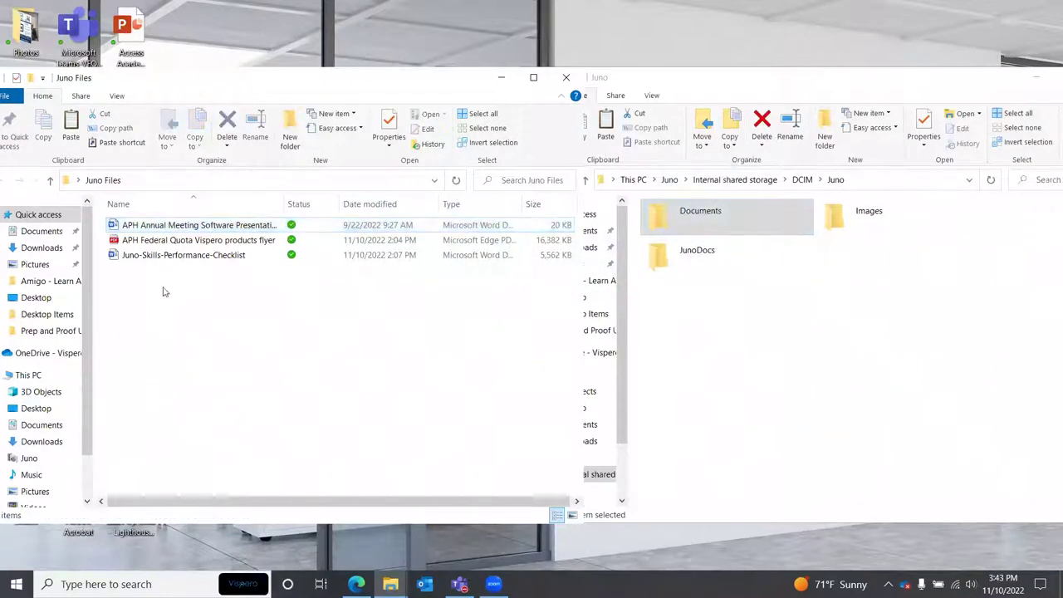
# Step: Open the Juno-Skills-Performance-Checklist document in Word to look over its contents, then close it
pyautogui.click(152, 257)
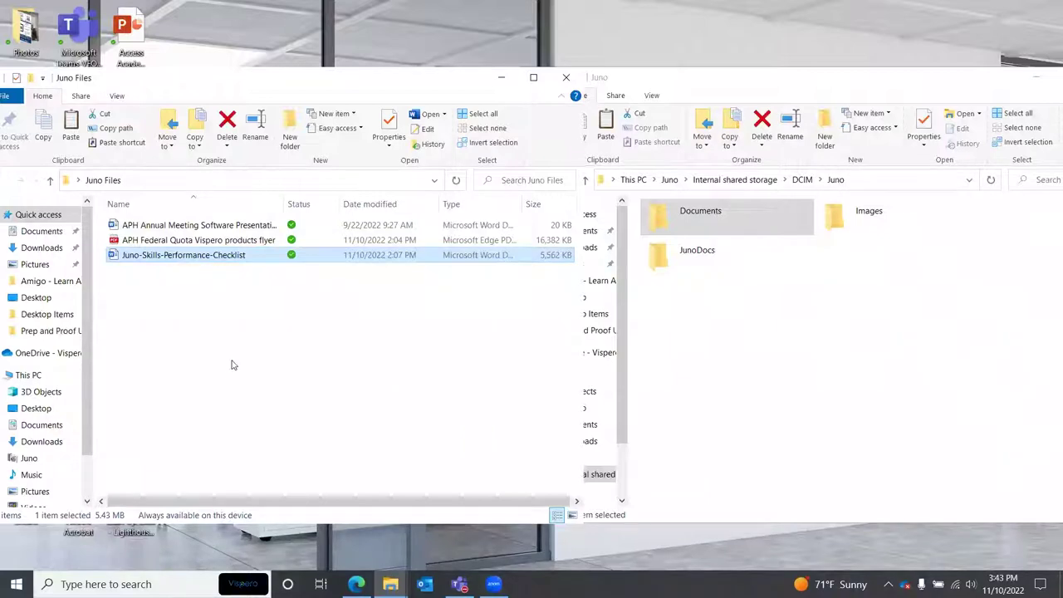
pyautogui.doubleClick(162, 258)
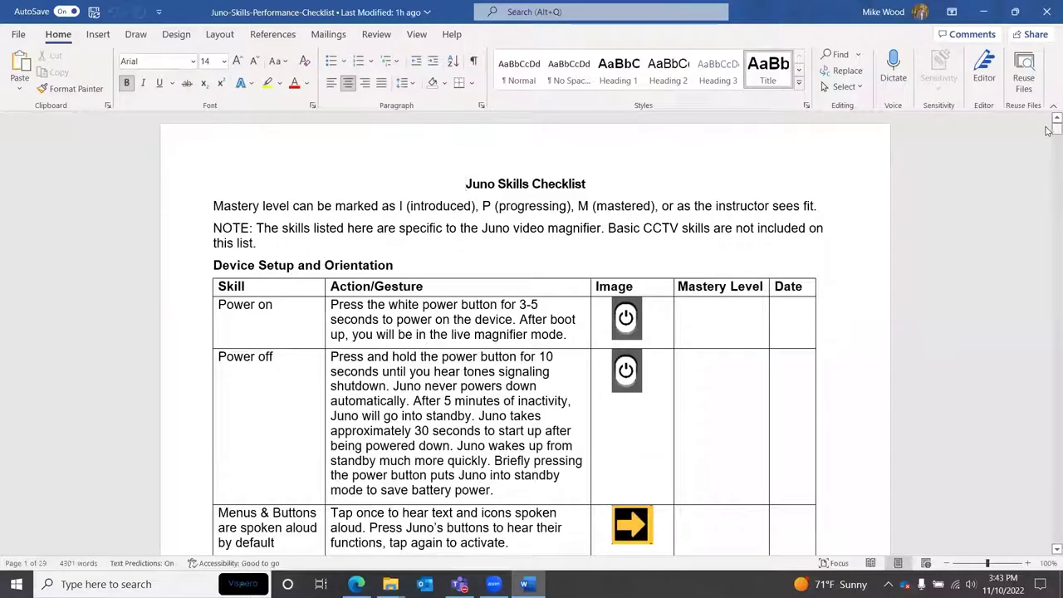
pyautogui.moveTo(1048, 130); pyautogui.dragTo(1048, 130)
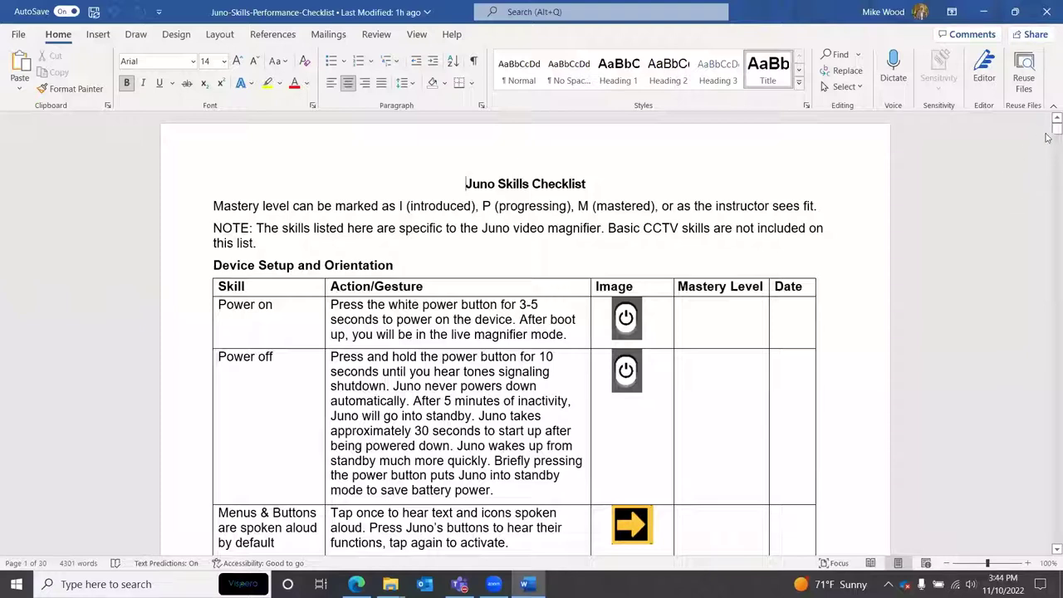
pyautogui.moveTo(1052, 129)
pyautogui.mouseDown()
pyautogui.moveTo(1046, 183)
pyautogui.moveTo(1046, 118)
pyautogui.mouseUp()
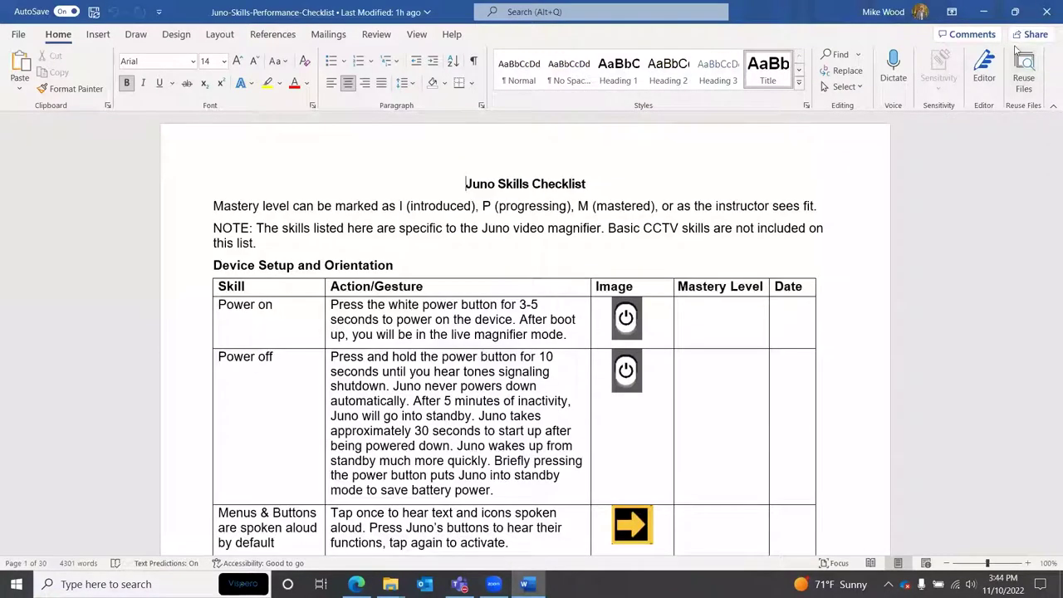
pyautogui.click(1046, 12)
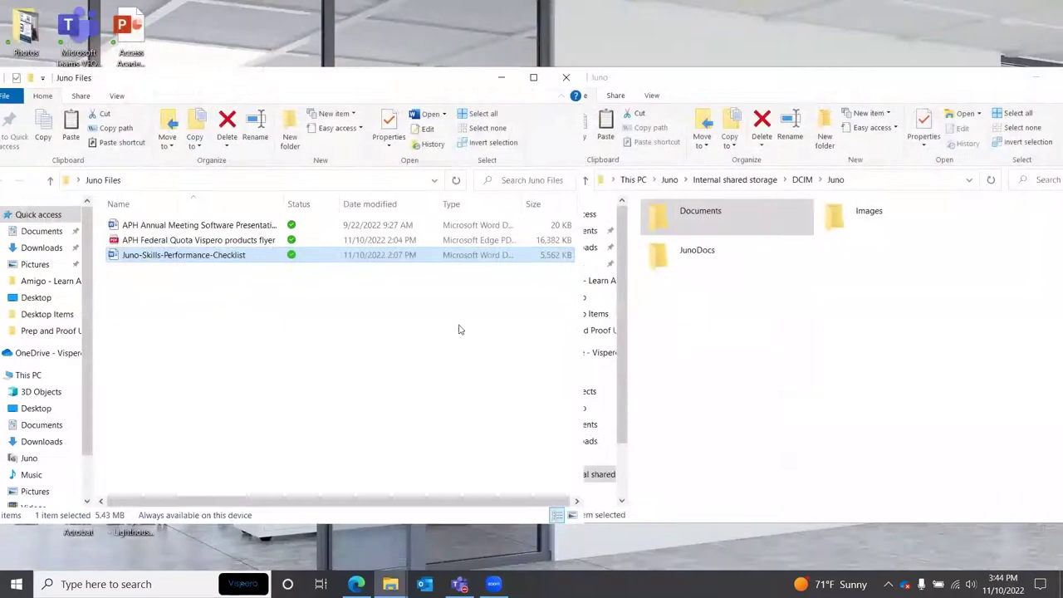
# Step: Copy the Juno-Skills-Performance-Checklist document into the device's Documents folder and close the Juno Files window
pyautogui.moveTo(139, 262); pyautogui.dragTo(694, 221)
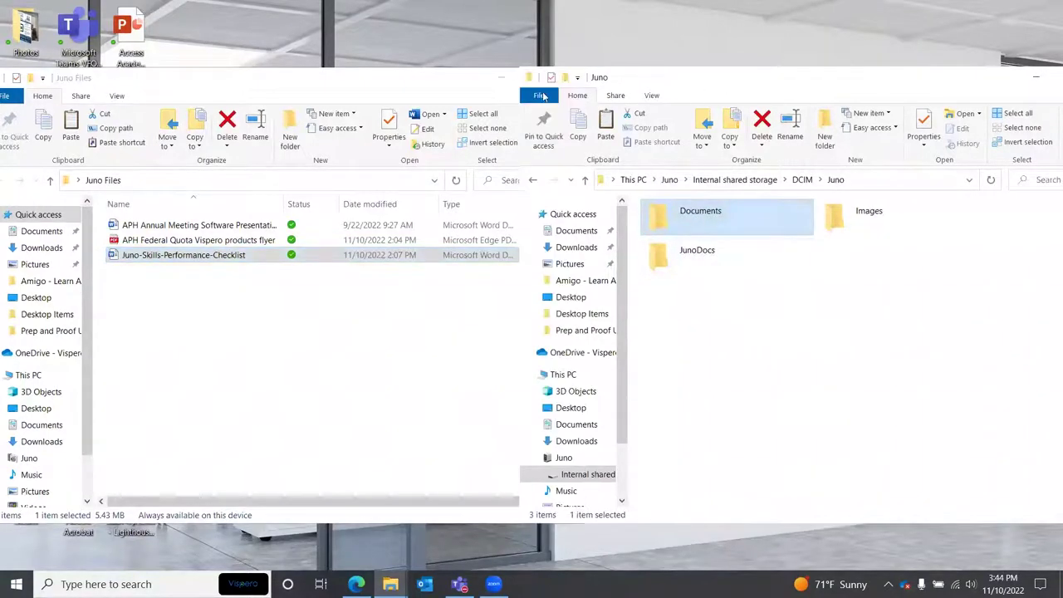
pyautogui.click(567, 79)
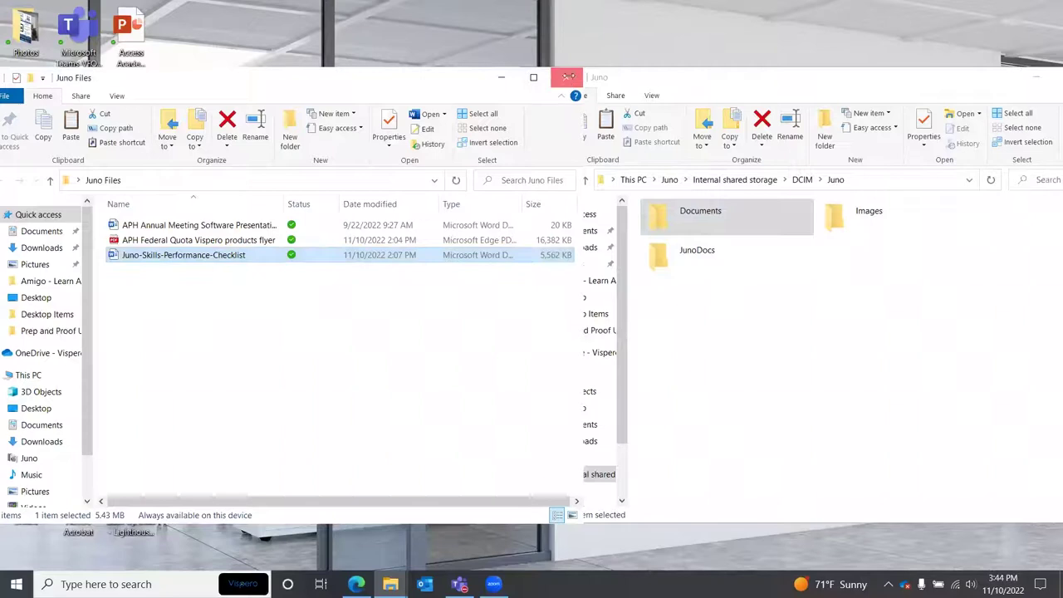
pyautogui.click(568, 79)
# Step: Open the device's Documents folder to check the copied files, then close the window
pyautogui.doubleClick(686, 224)
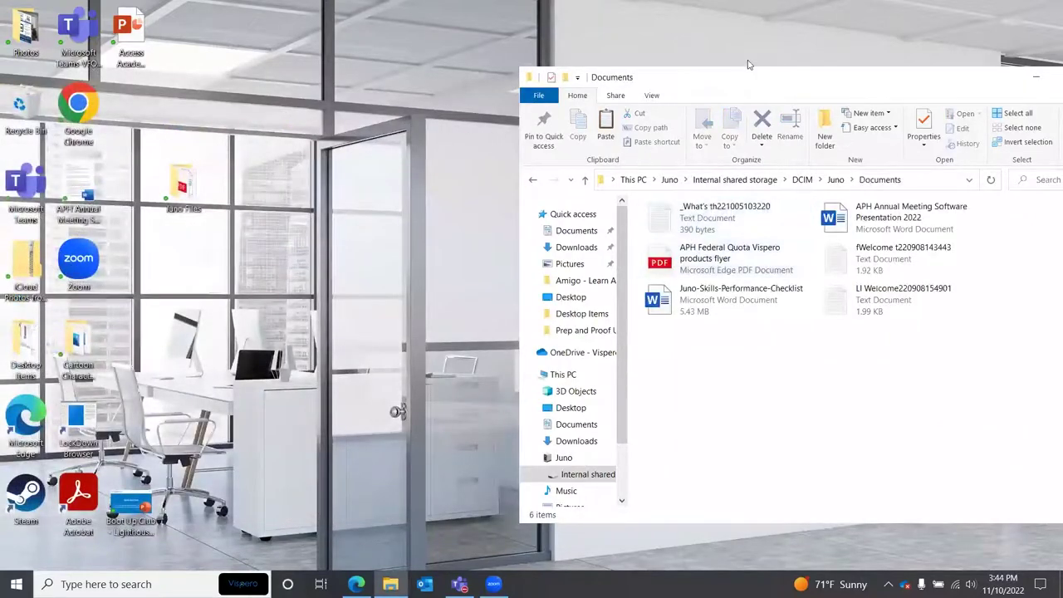
pyautogui.moveTo(755, 77); pyautogui.dragTo(400, 78)
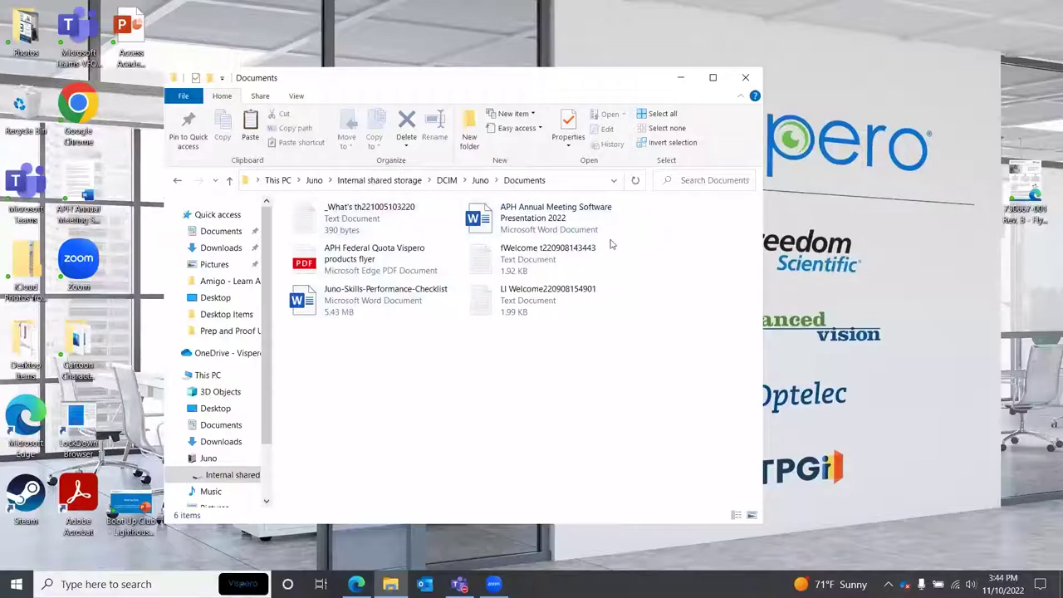
pyautogui.click(745, 78)
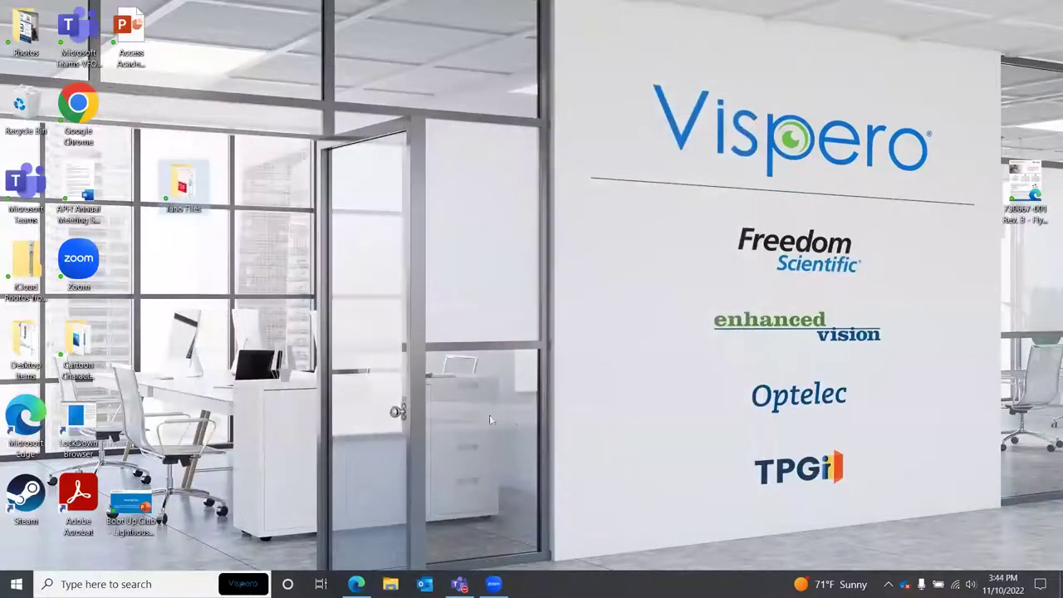